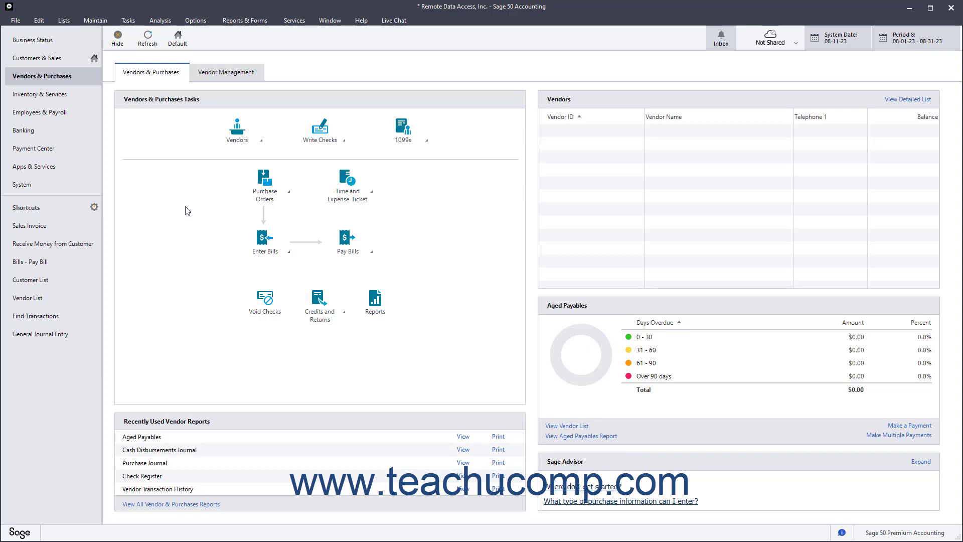
- Start the Maintain > Sales Taxes wizard with 'Set up a new sales tax' selected
left_click(100, 22)
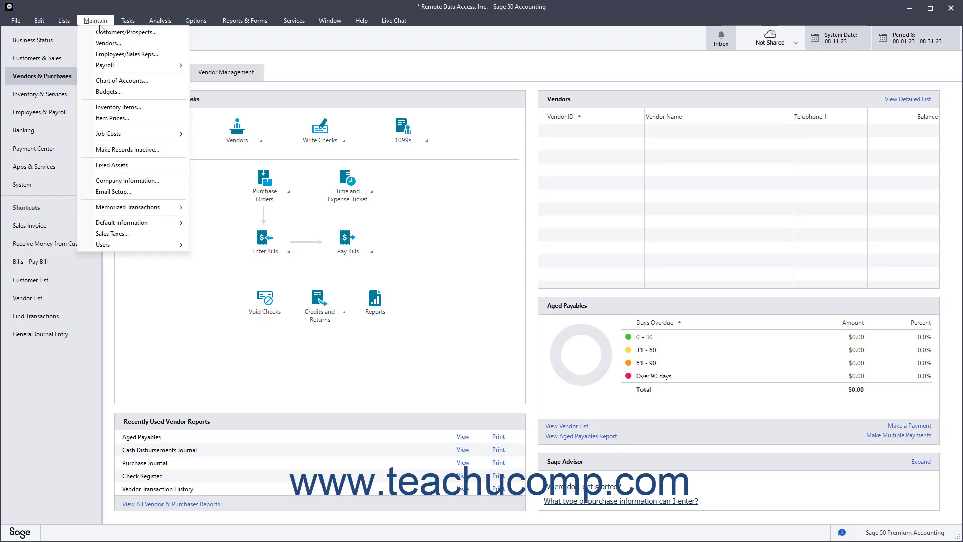
left_click(112, 234)
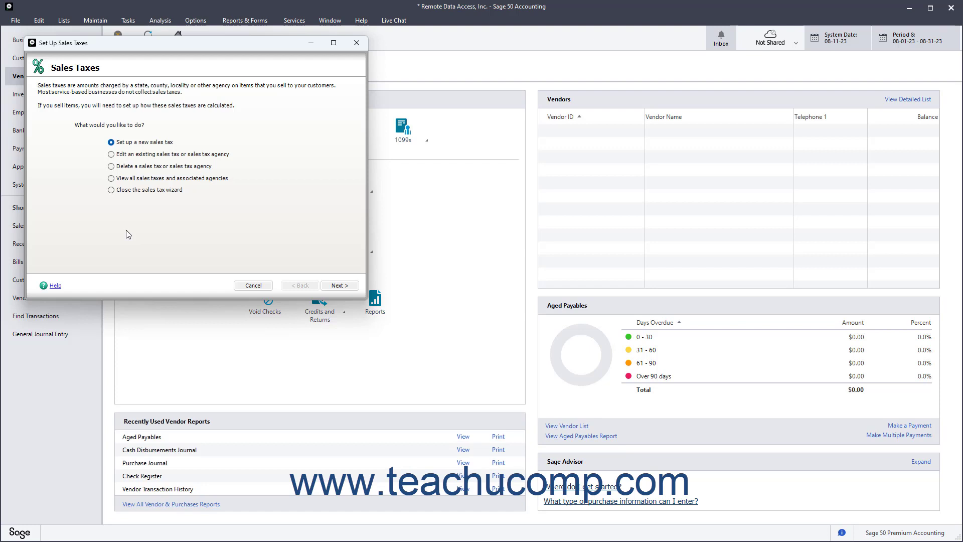
left_click(127, 155)
left_click(128, 143)
- Enter a 6% total rate made up of 1 individual rate
left_click(333, 286)
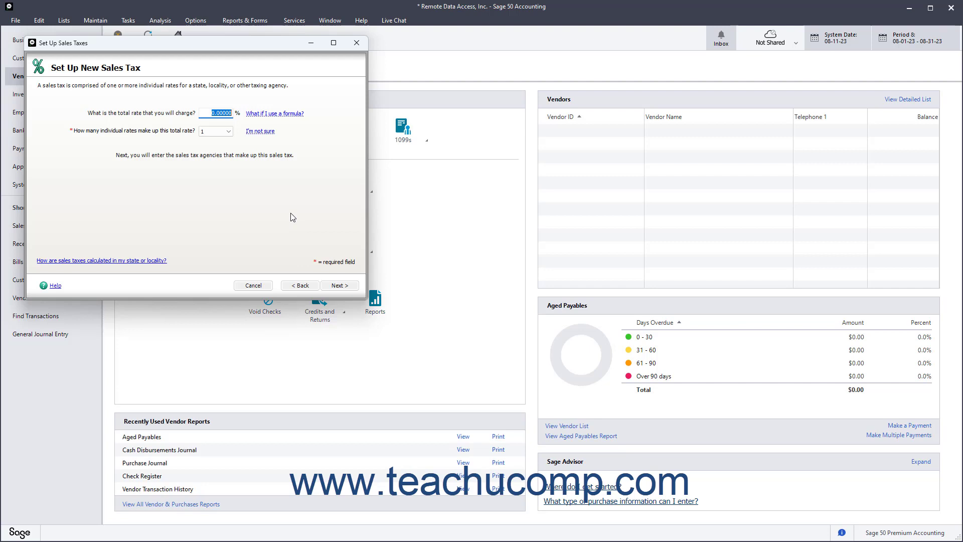
type("6")
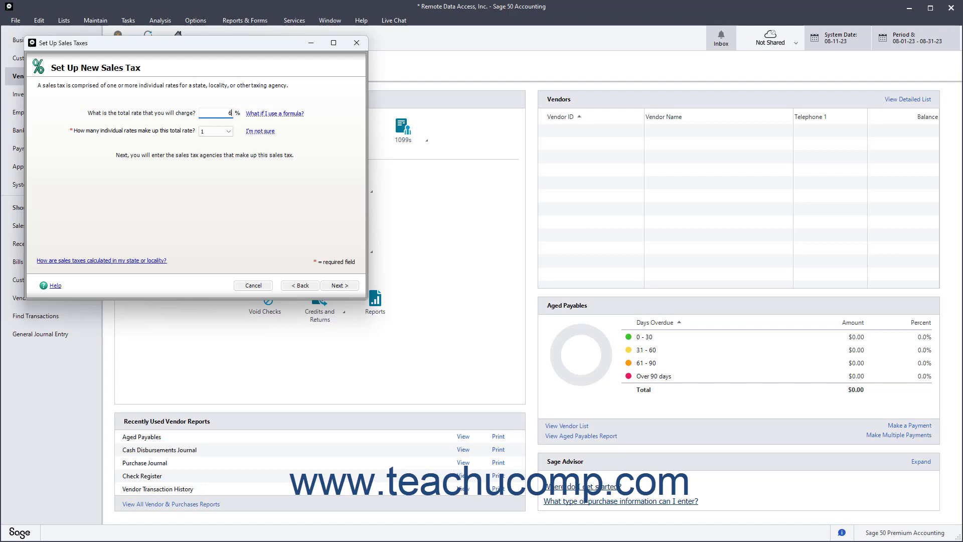
left_click(228, 132)
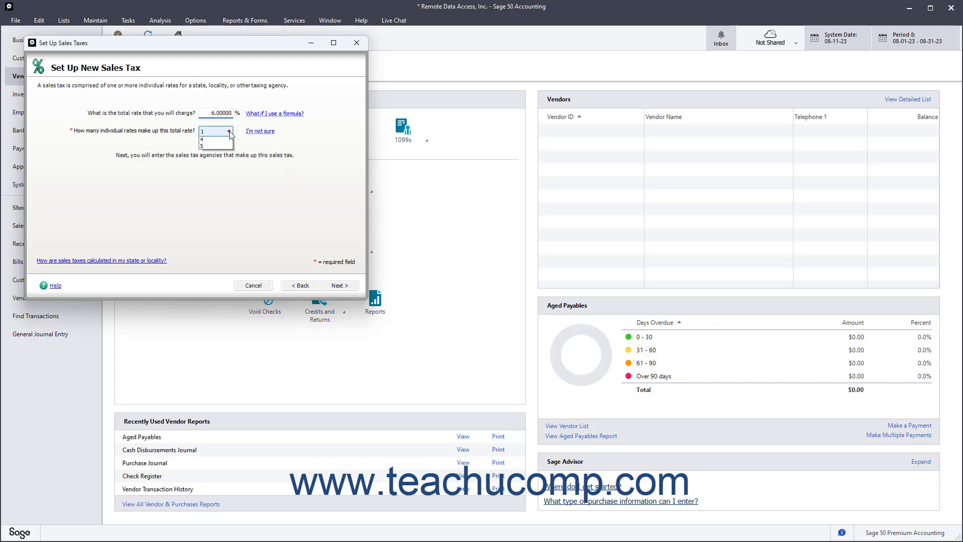
left_click(223, 142)
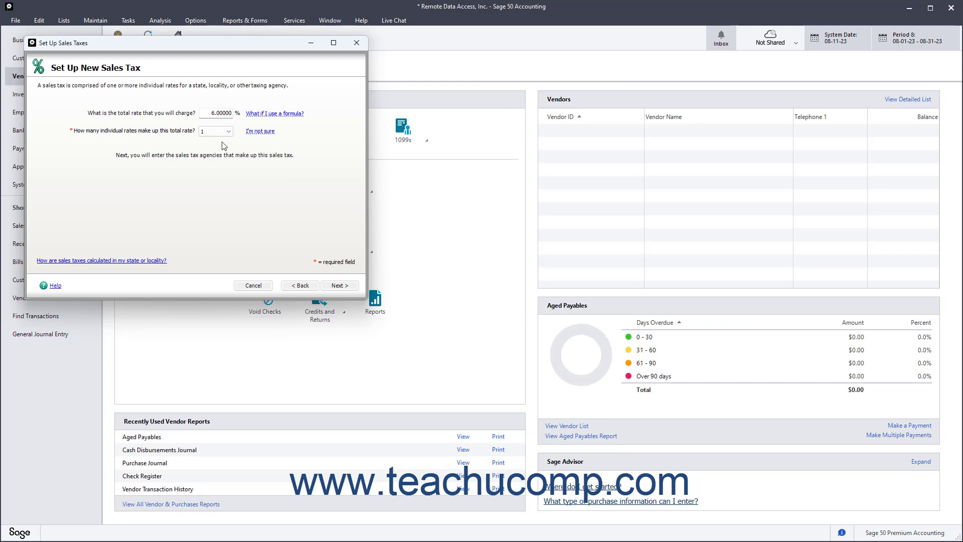
- Add agency MITAX named State of Michigan and choose the vendor receiving the taxes
left_click(330, 286)
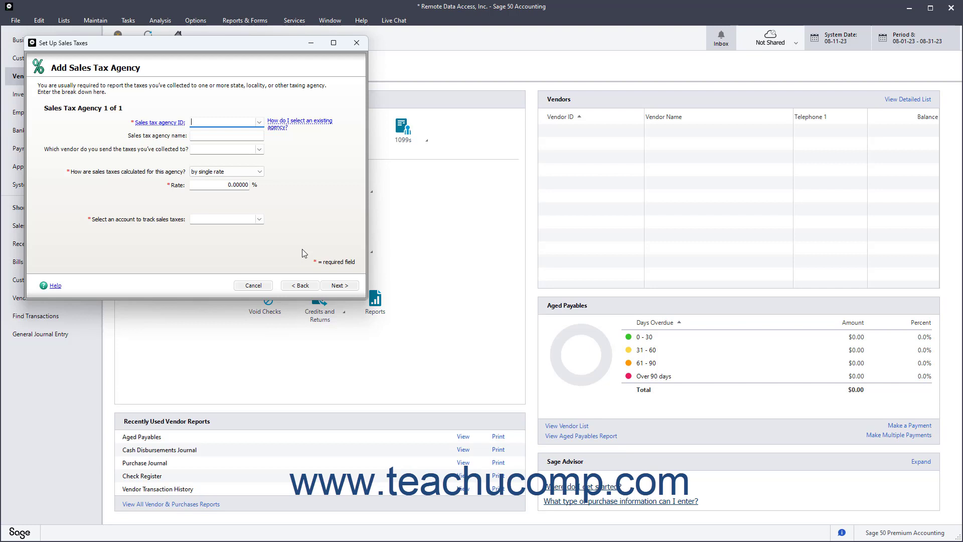
type("MITAX")
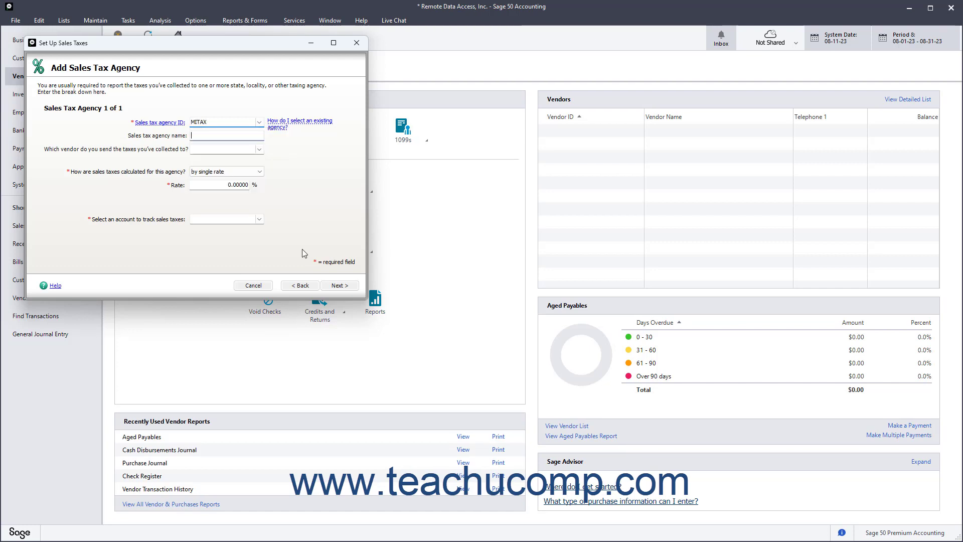
key("Tab")
type("State of Michigan")
key("Tab")
left_click(259, 149)
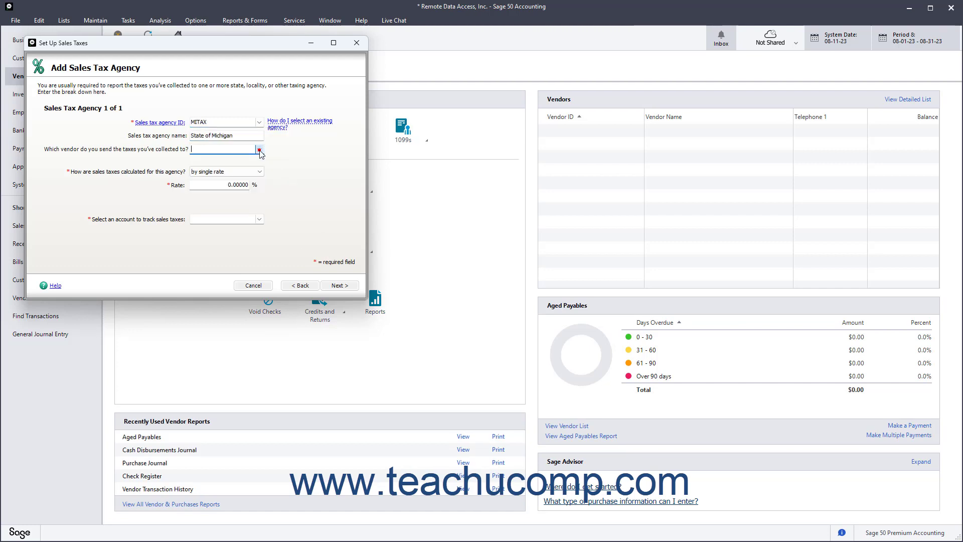
left_click(257, 159)
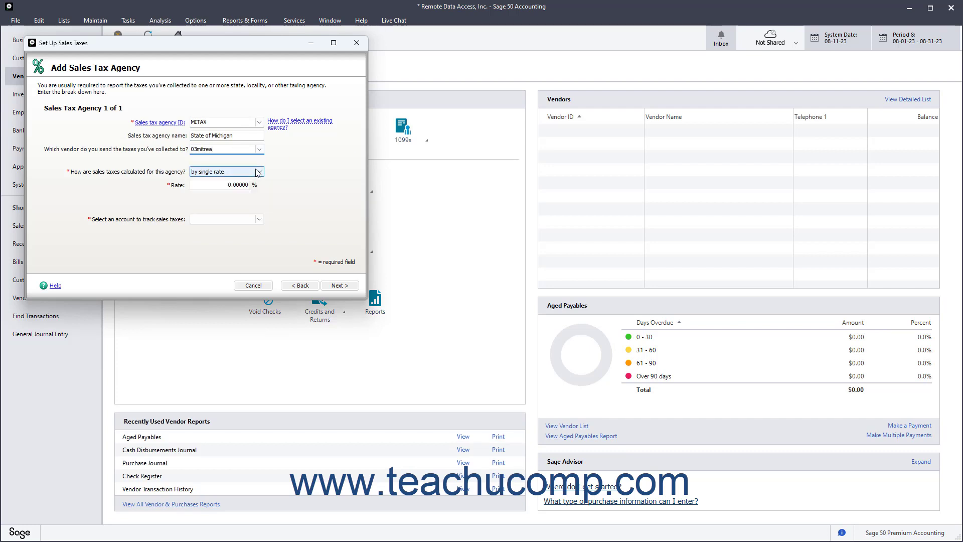
- Give the agency a 6% single-rate calculation tracked in Sales Tax Payable account 23100
left_click(248, 185)
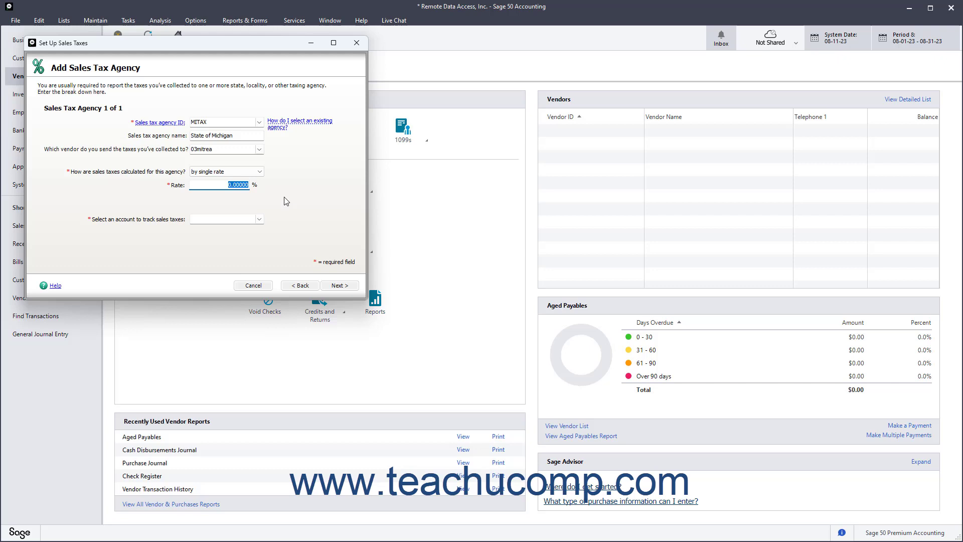
type("6")
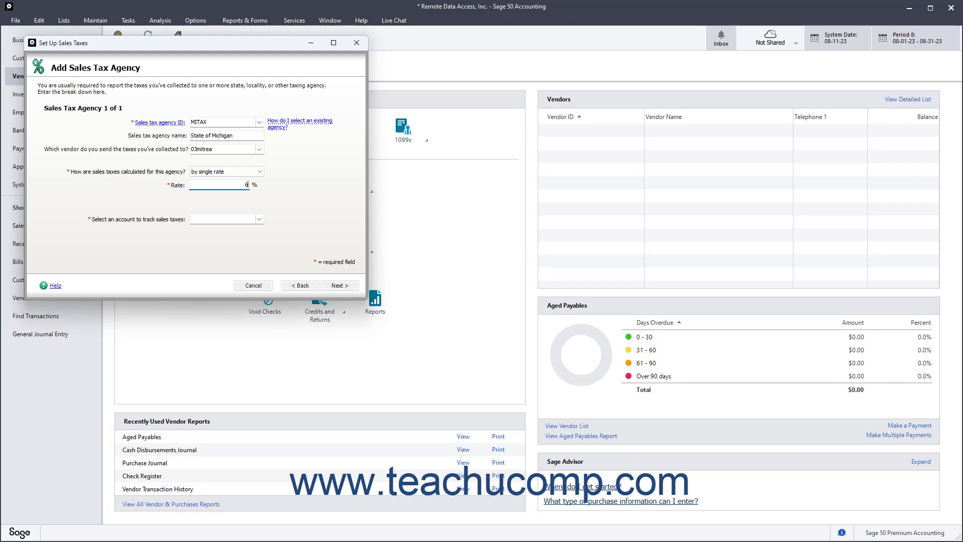
left_click(259, 219)
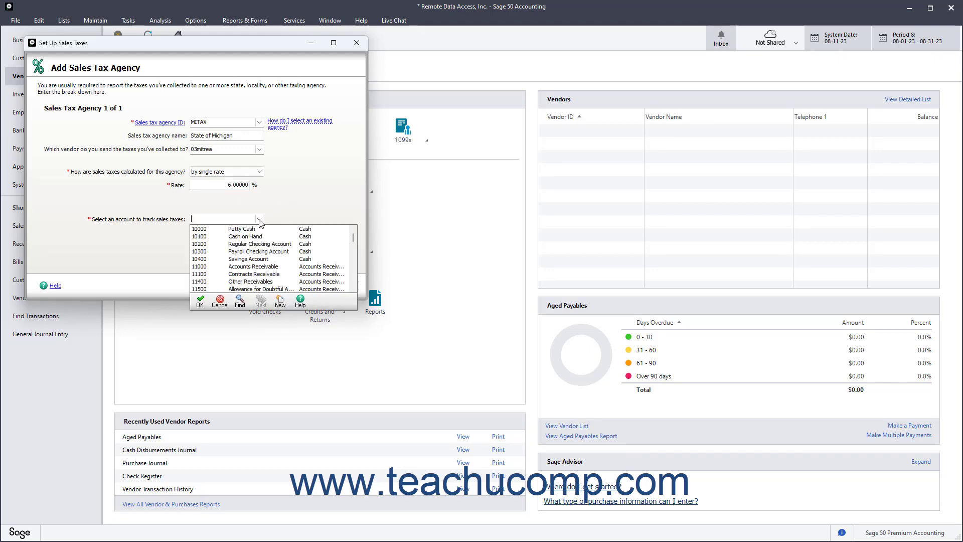
type("23100")
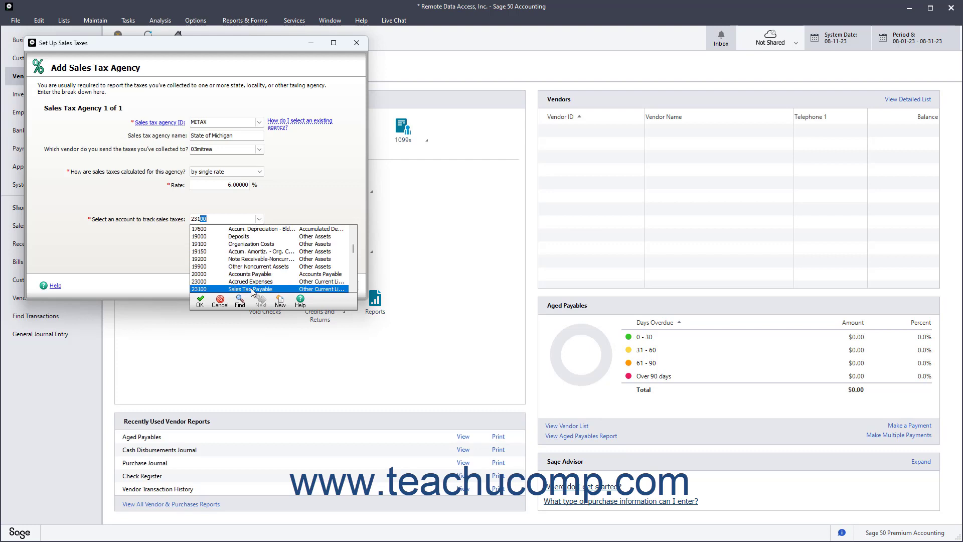
left_click(252, 290)
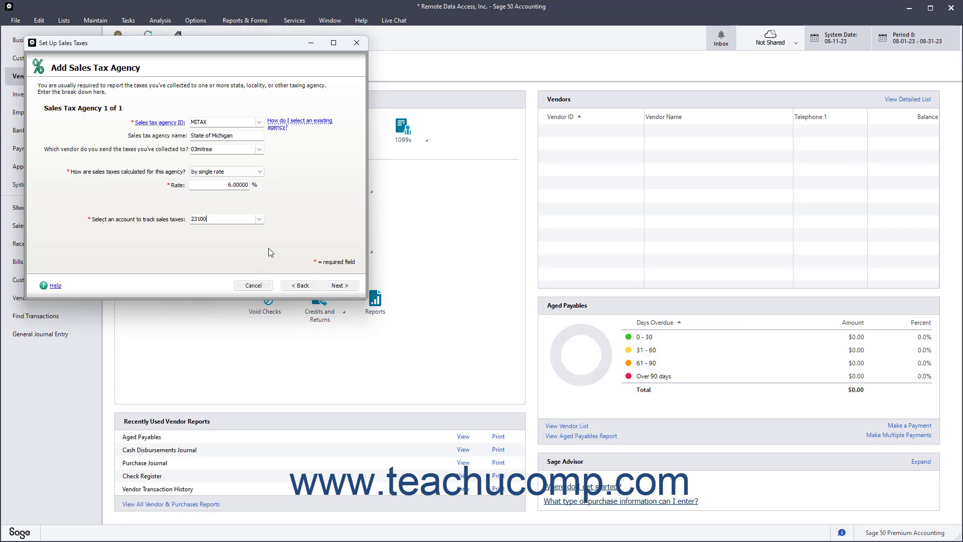
left_click(259, 171)
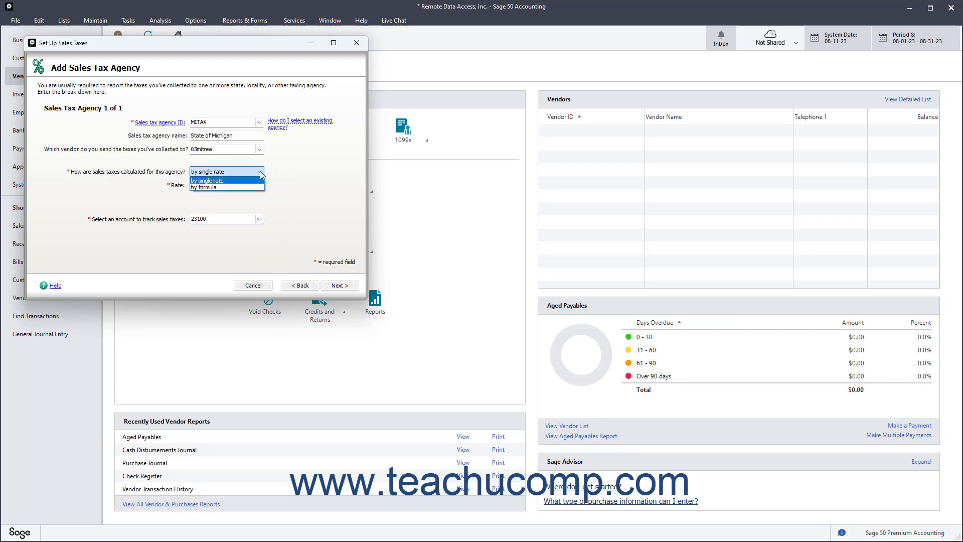
left_click(259, 171)
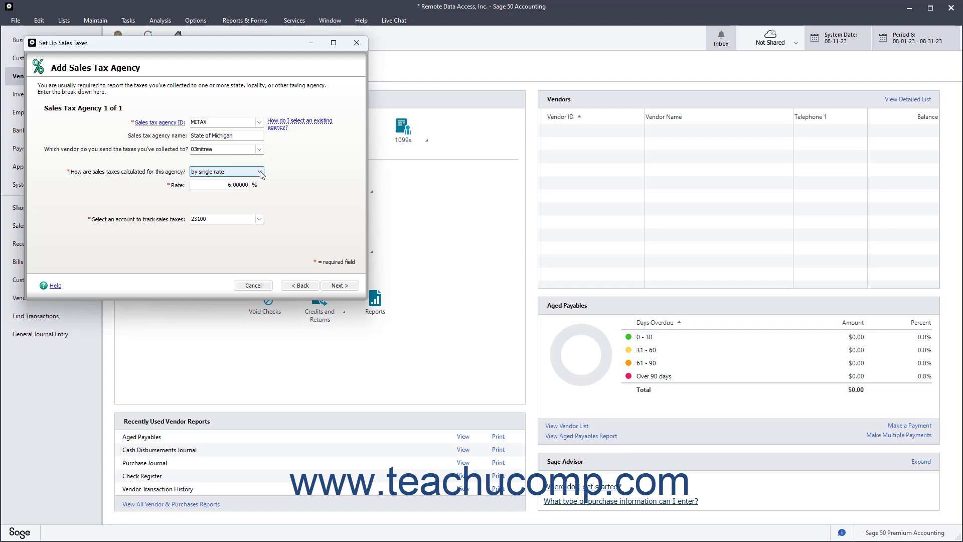
- Give the new sales tax ID MITAX and name 'Michigan Sales Tax'
left_click(335, 285)
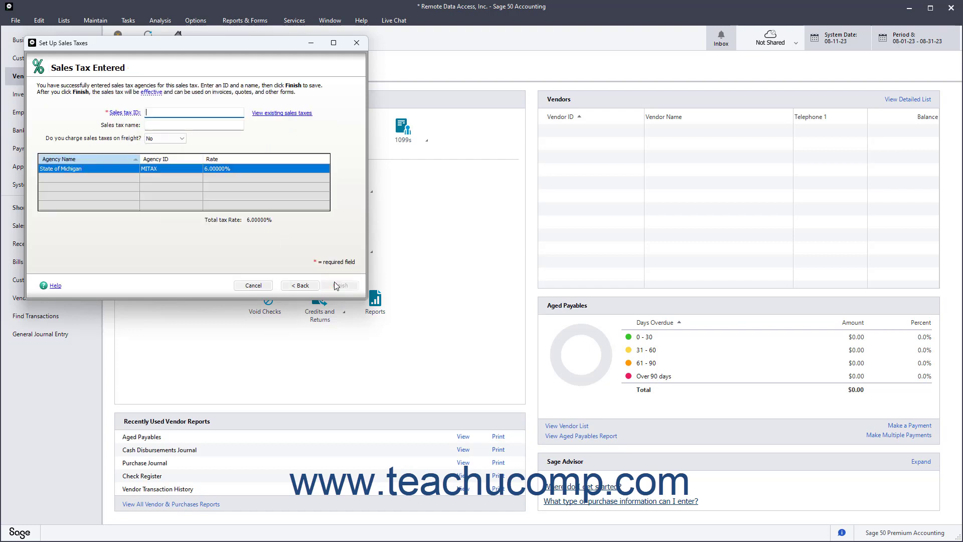
type("MITAX")
key("Tab")
type("Mi")
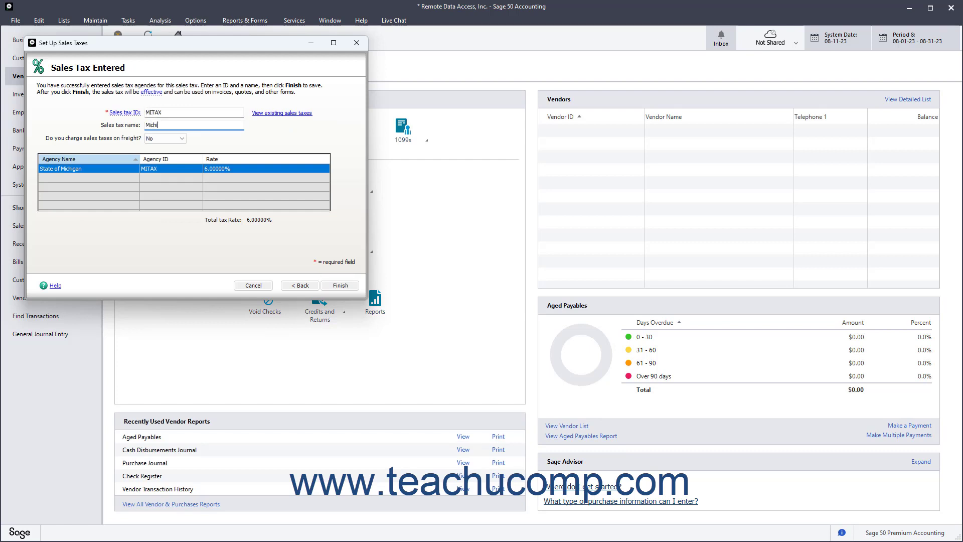
type("gan Sales Tax")
- Set the tax to be charged on freight (Yes) and finish saving it
left_click(180, 138)
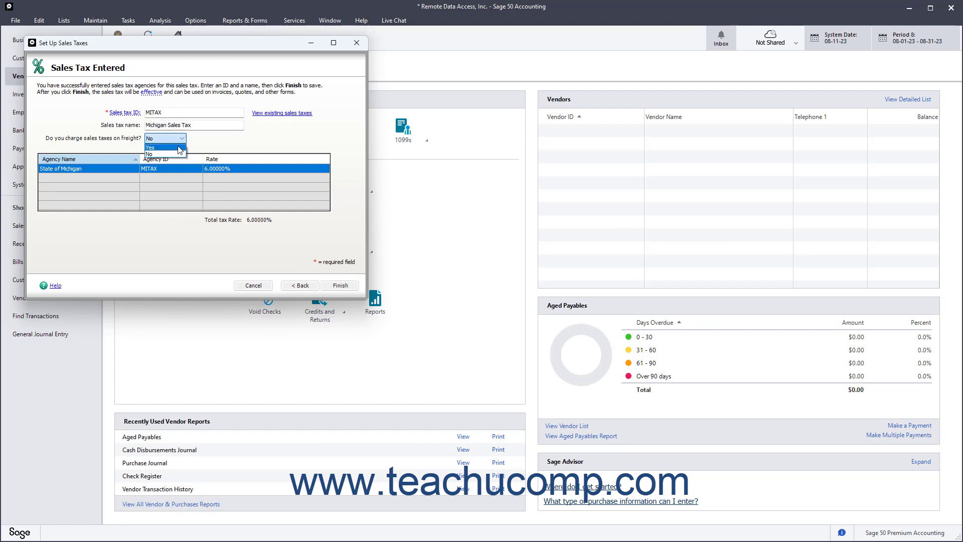
left_click(179, 148)
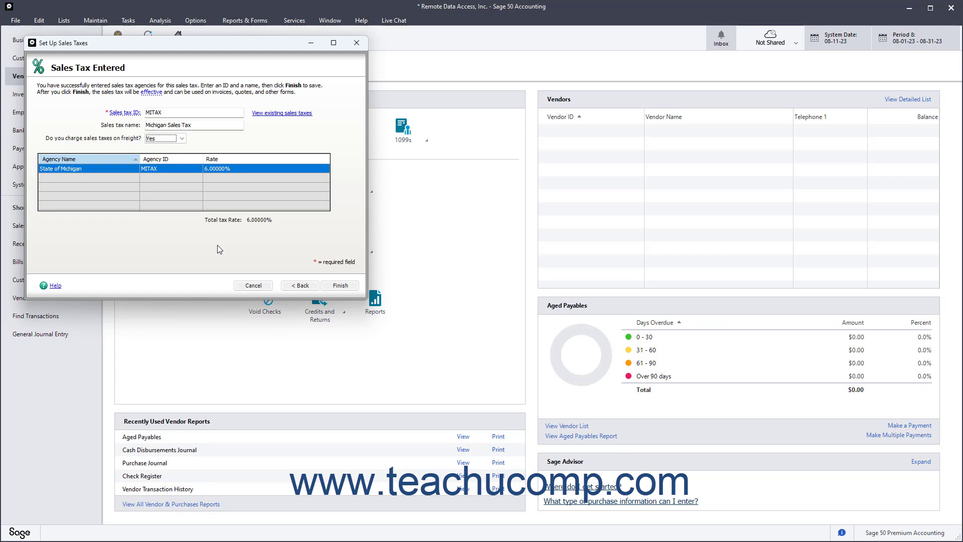
left_click(175, 114)
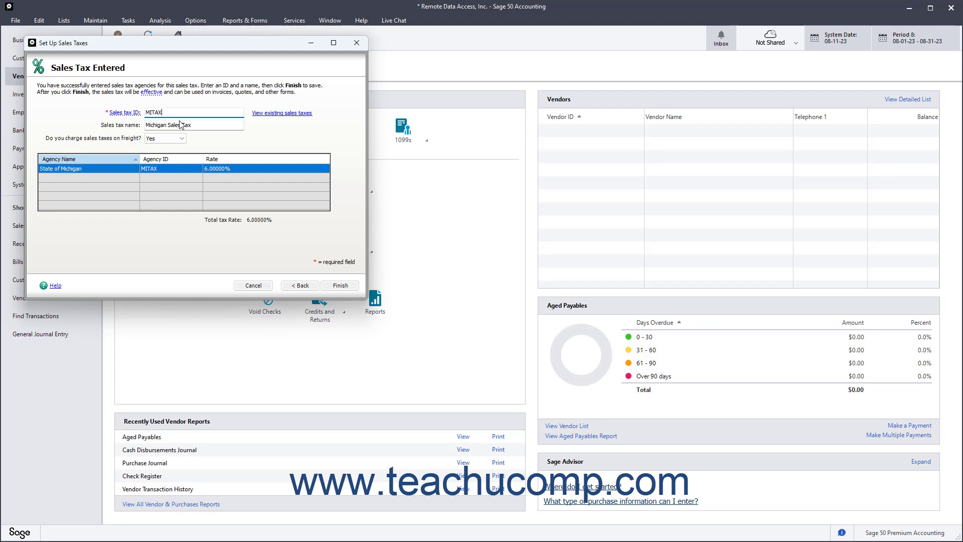
left_click(182, 139)
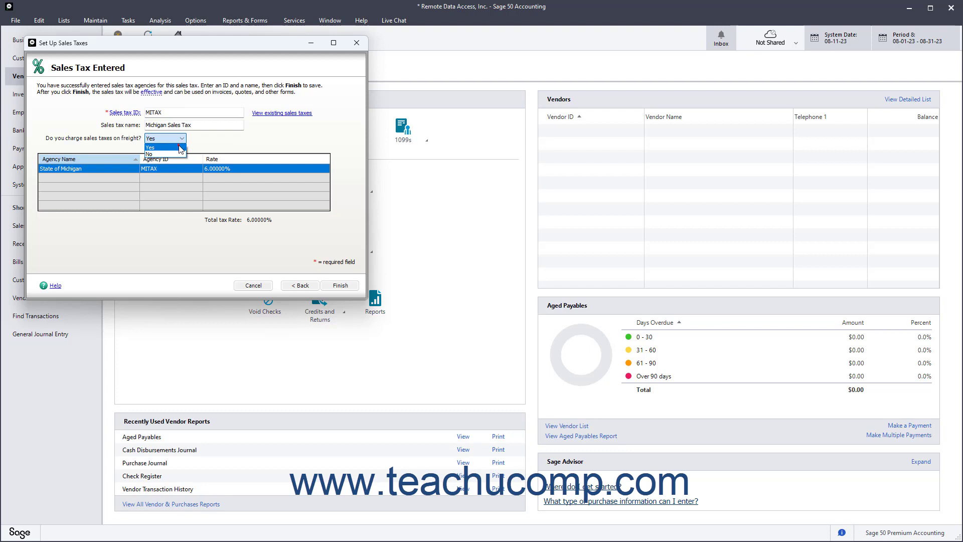
left_click(180, 148)
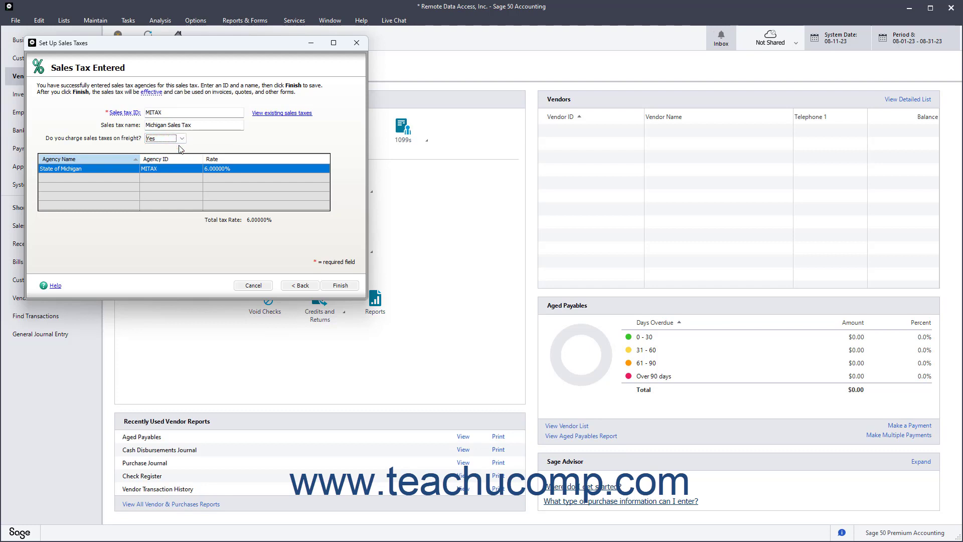
left_click(339, 287)
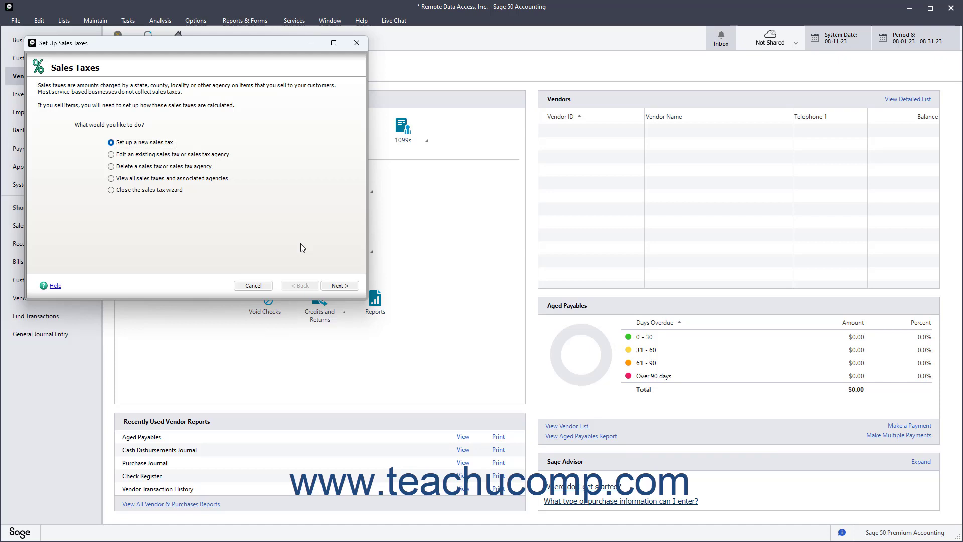
- Check the Michigan Sales Tax and State of Michigan entries in the existing-taxes list, then cancel
left_click(150, 154)
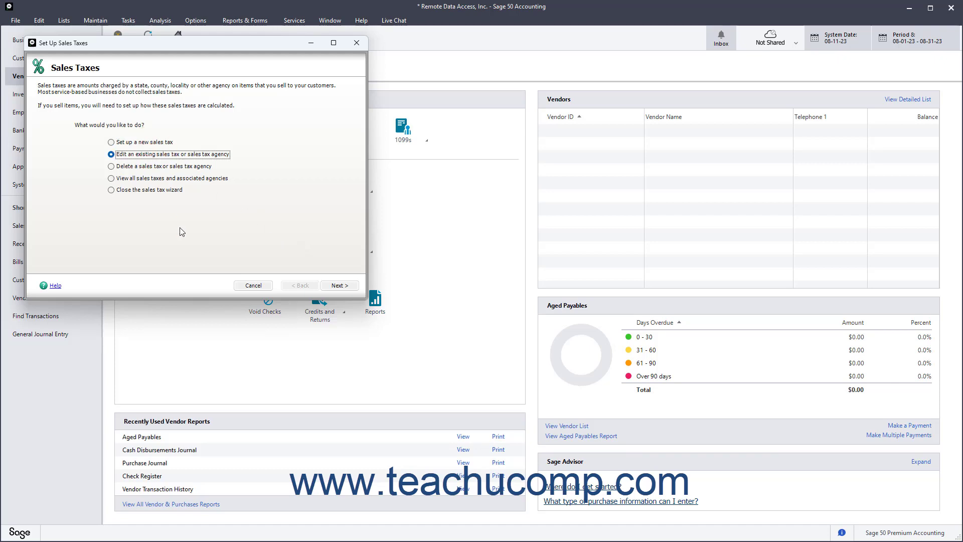
left_click(335, 285)
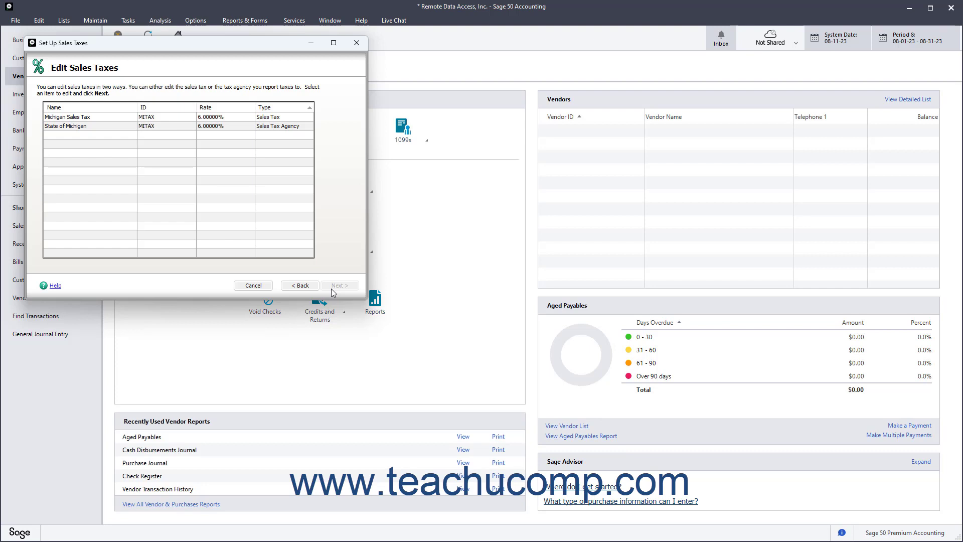
left_click(129, 116)
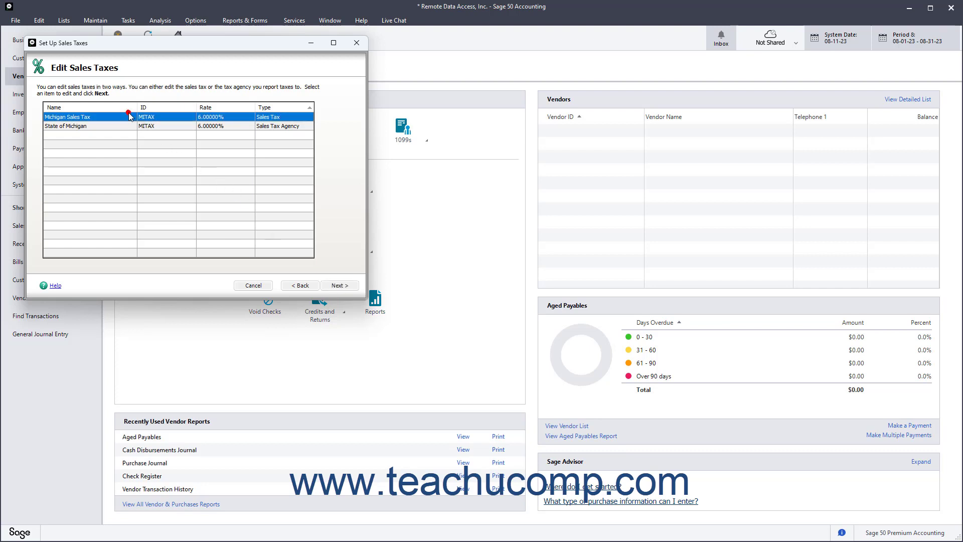
left_click(129, 126)
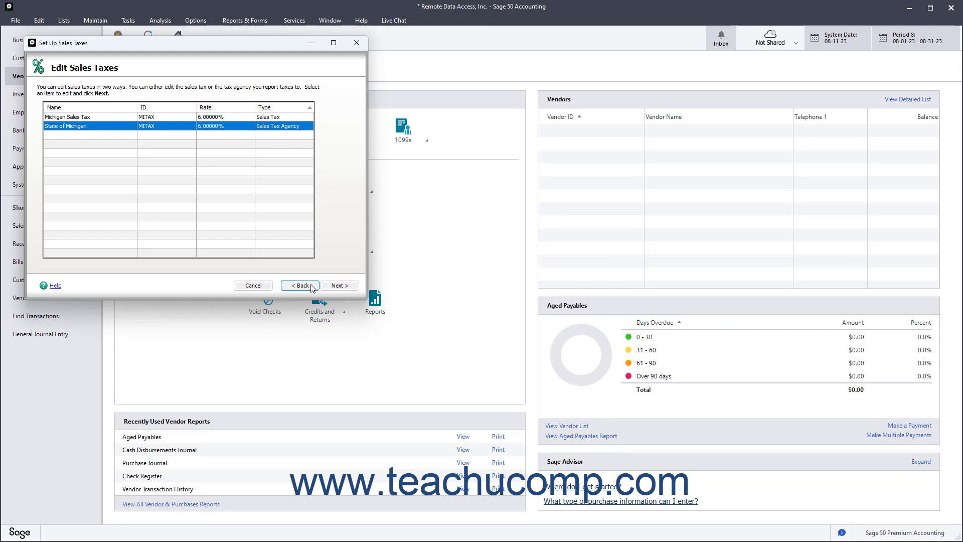
left_click(253, 285)
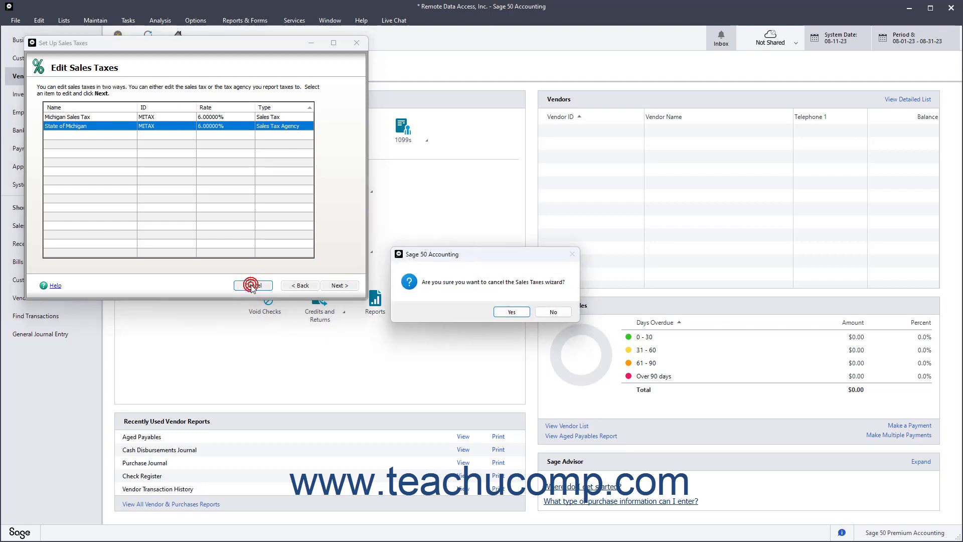
- Confirm Yes to cancel the Sales Taxes wizard
left_click(511, 312)
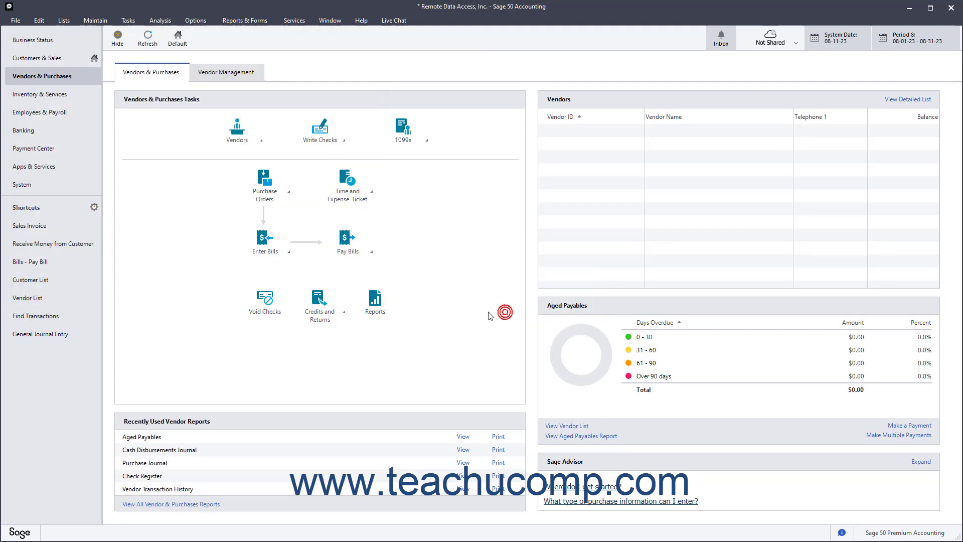